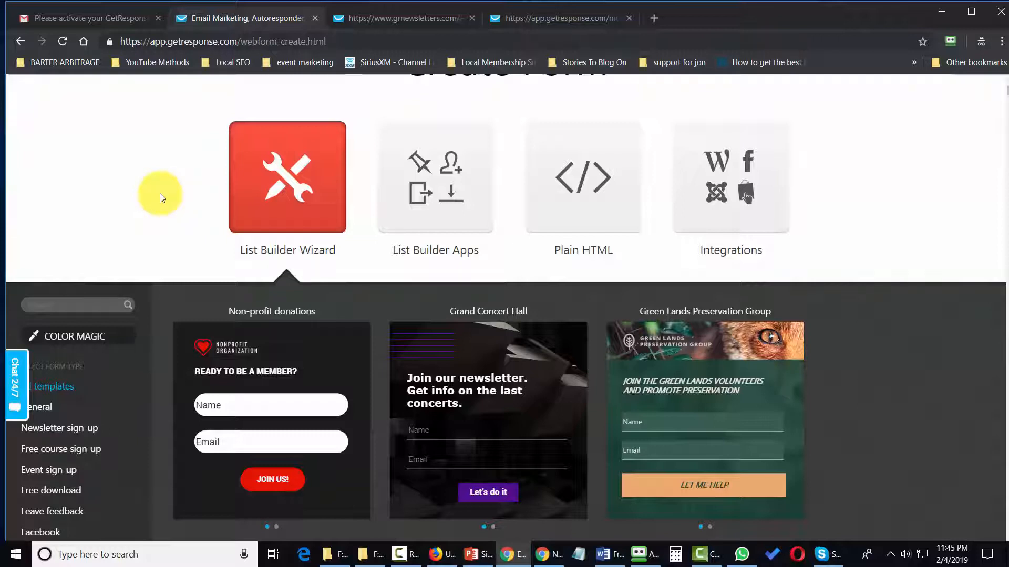
Look through the List Builder Wizard's form types and filter the templates to Blank
{"action": "scroll", "coordinate": [160, 193], "scroll_direction": "down", "scroll_amount": 3}
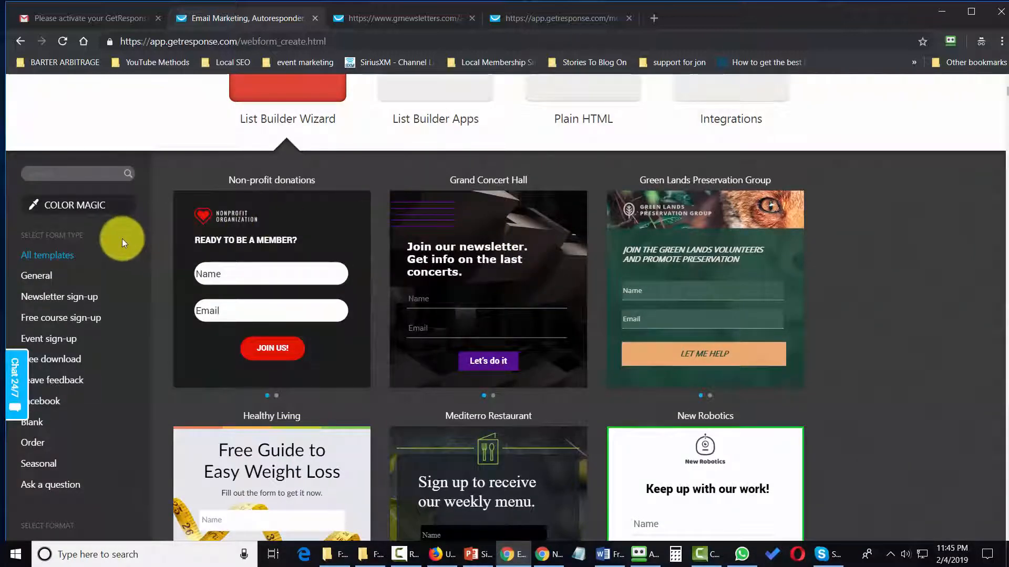
{"action": "scroll", "coordinate": [108, 256], "scroll_direction": "up", "scroll_amount": 3}
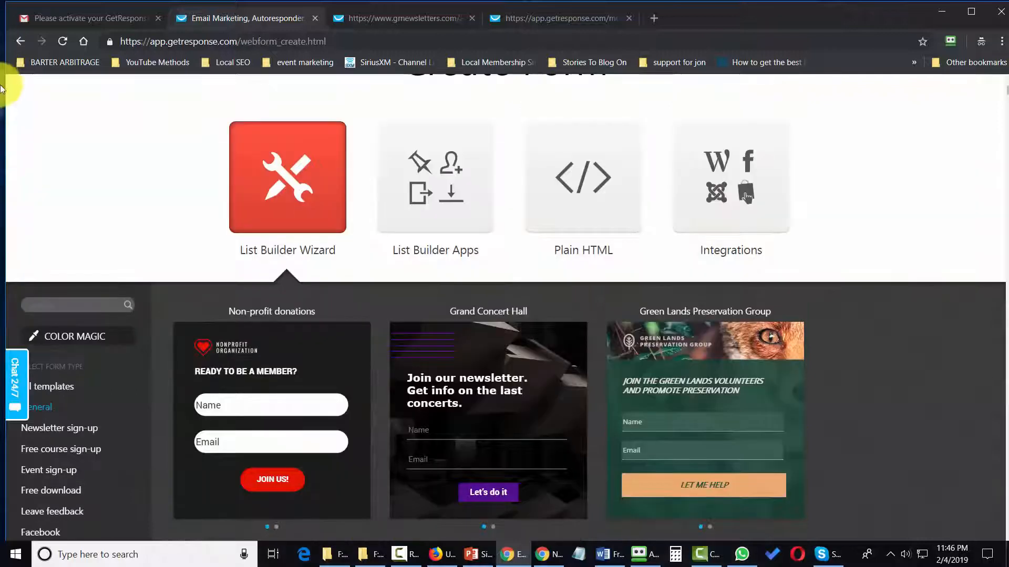
{"action": "scroll", "coordinate": [158, 174], "scroll_direction": "down", "scroll_amount": 5}
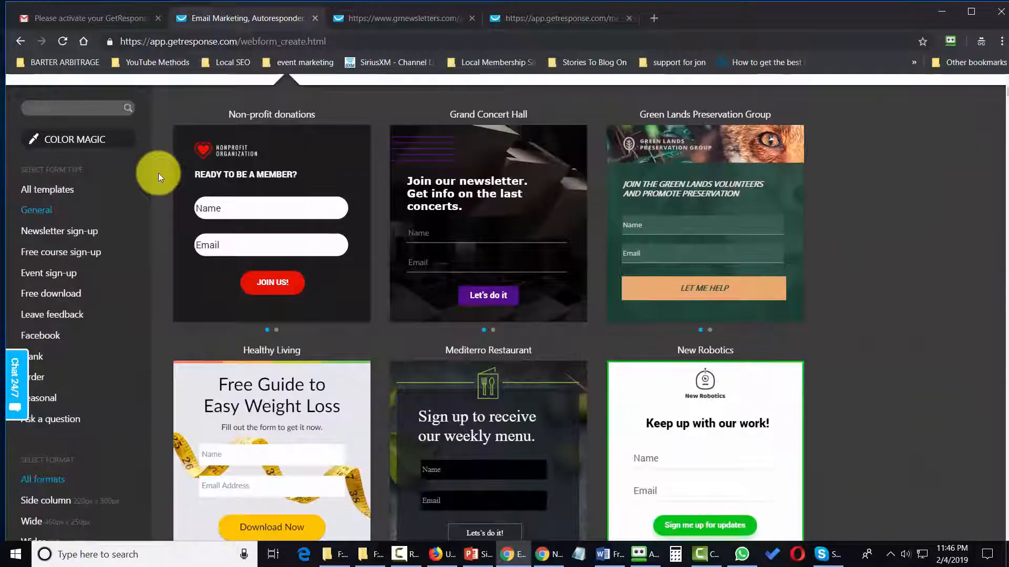
{"action": "scroll", "coordinate": [157, 175], "scroll_direction": "down", "scroll_amount": 3}
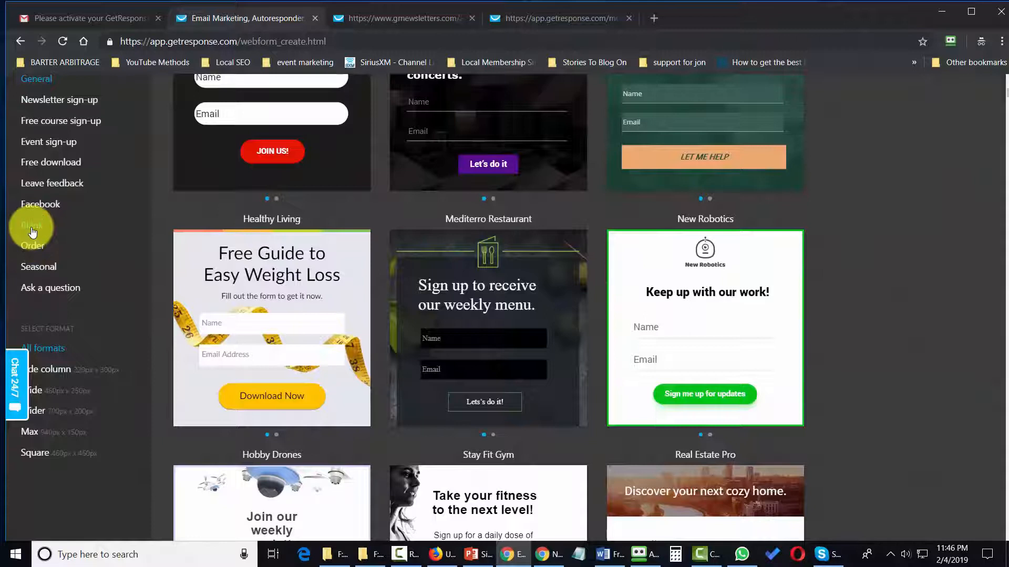
{"action": "left_click", "coordinate": [32, 231]}
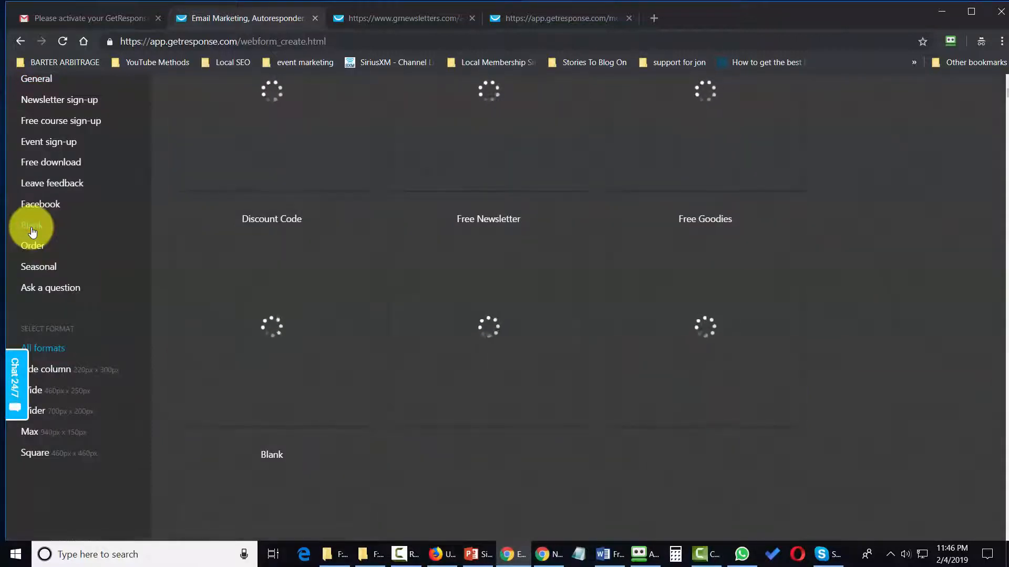
Review the filtered templates and start a new form from the one named Blank
{"action": "scroll", "coordinate": [31, 228], "scroll_direction": "up", "scroll_amount": 8}
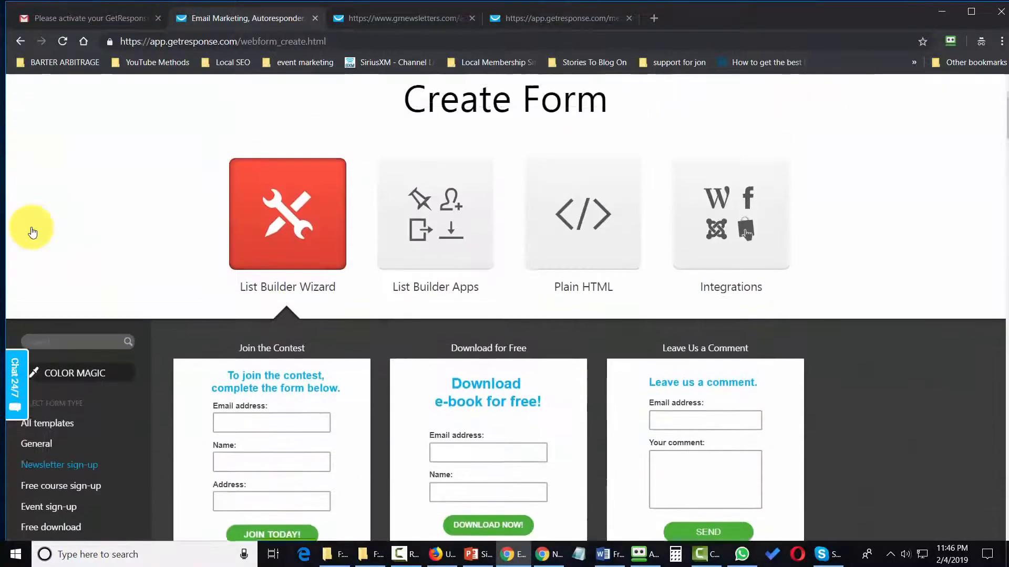
{"action": "scroll", "coordinate": [63, 231], "scroll_direction": "down", "scroll_amount": 2}
{"action": "scroll", "coordinate": [596, 248], "scroll_direction": "down", "scroll_amount": 2}
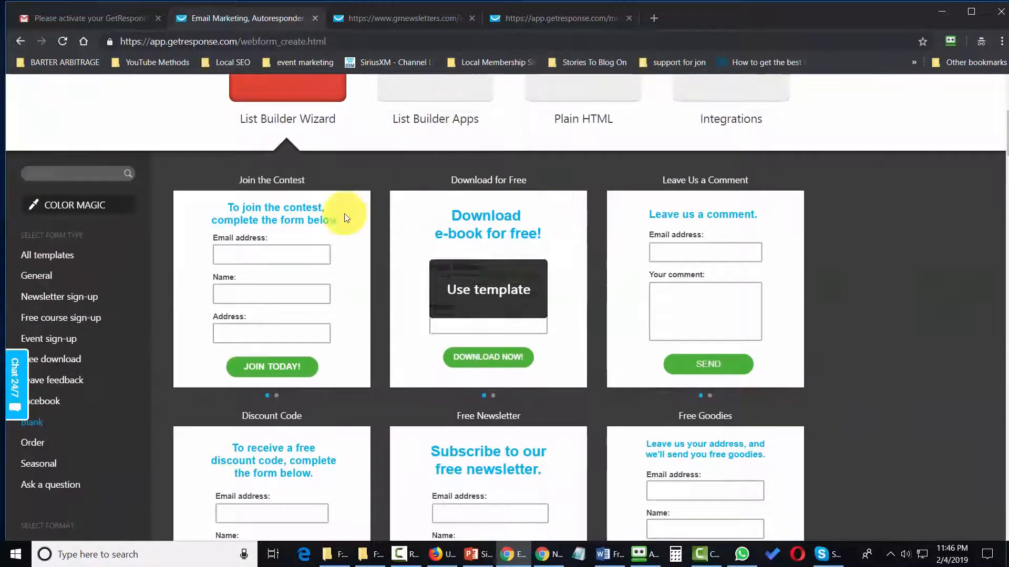
{"action": "mouse_move", "coordinate": [302, 249]}
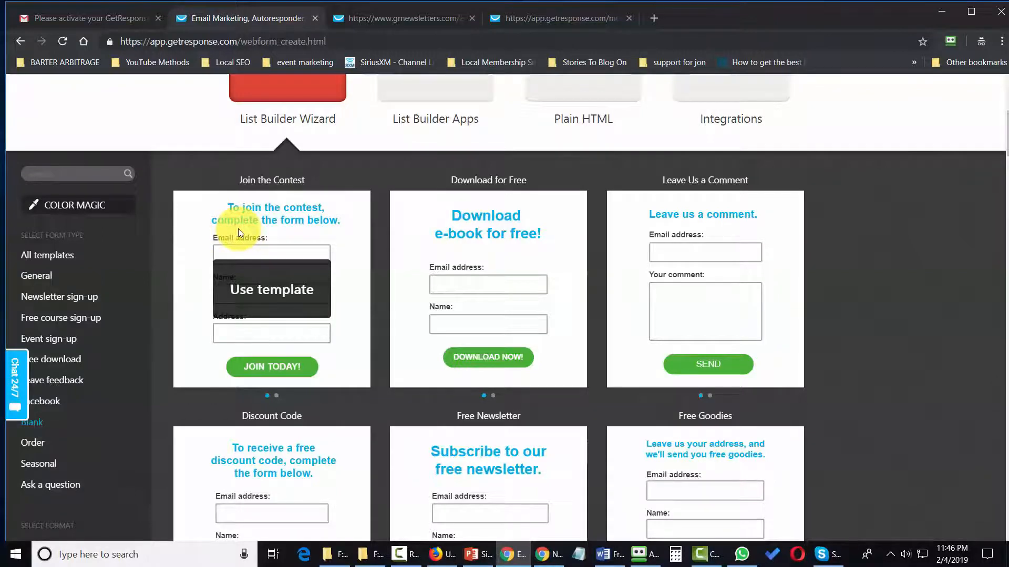
{"action": "scroll", "coordinate": [238, 228], "scroll_direction": "down", "scroll_amount": 10}
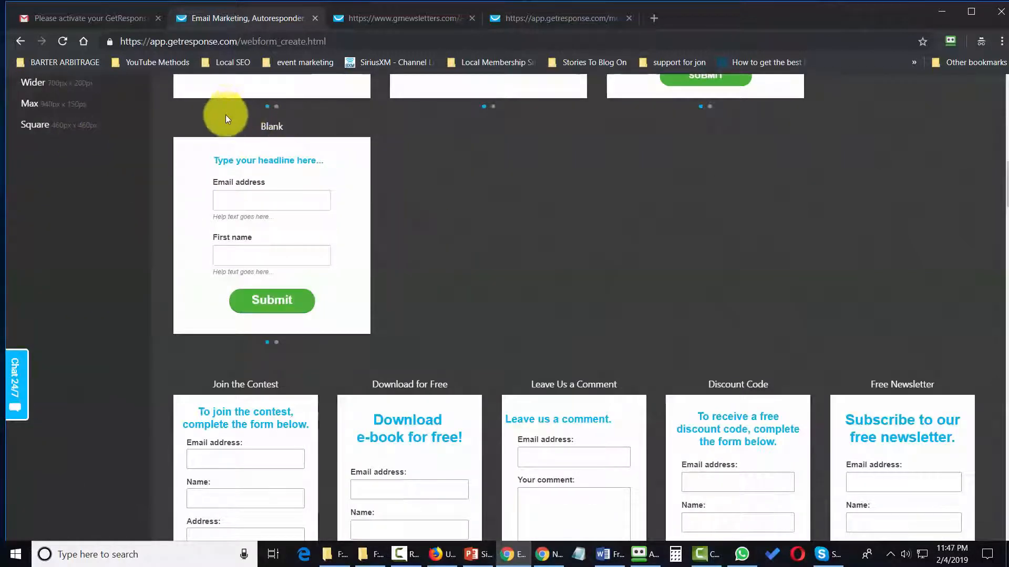
{"action": "mouse_move", "coordinate": [213, 169]}
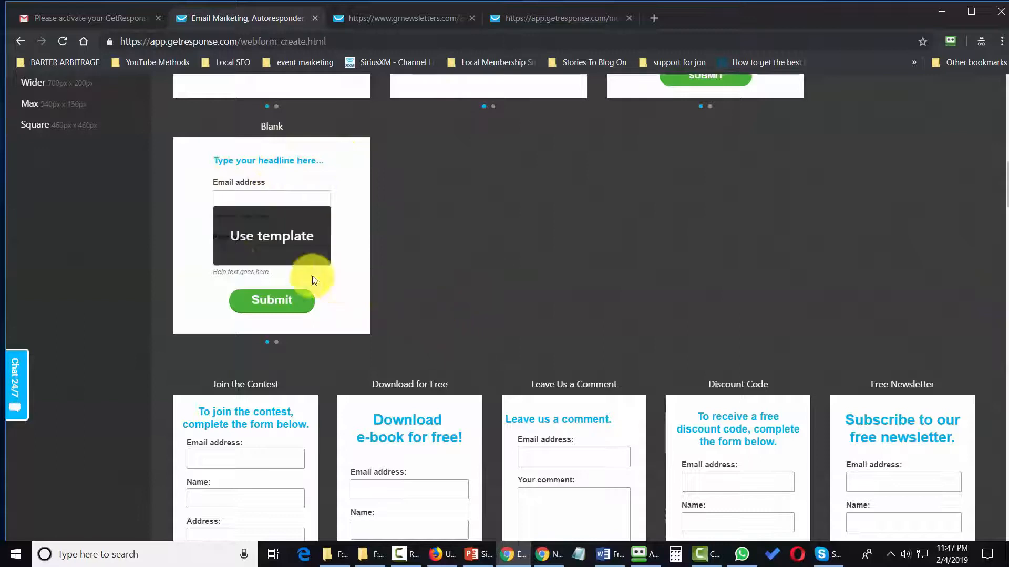
{"action": "mouse_move", "coordinate": [263, 208]}
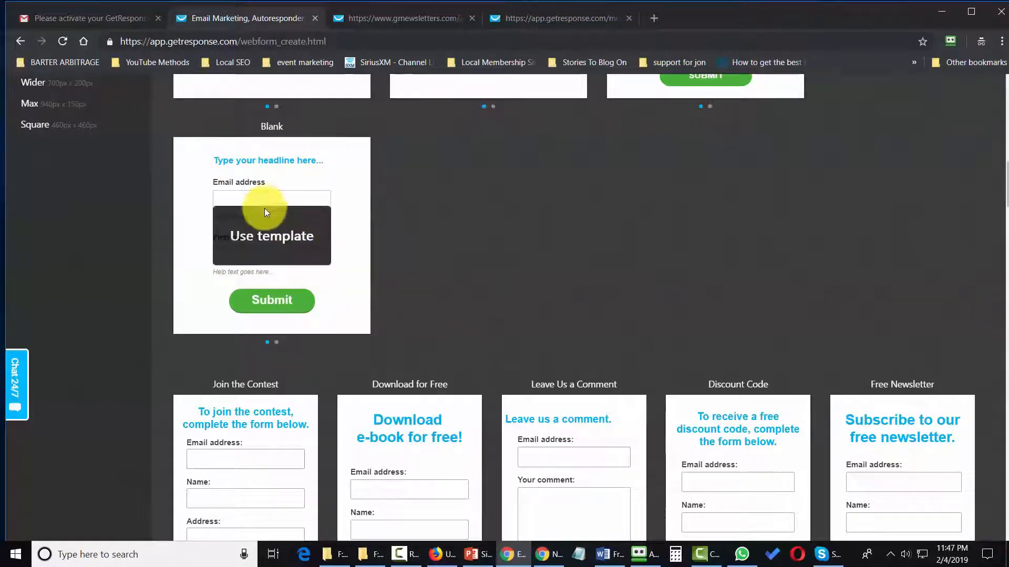
{"action": "left_click", "coordinate": [259, 240]}
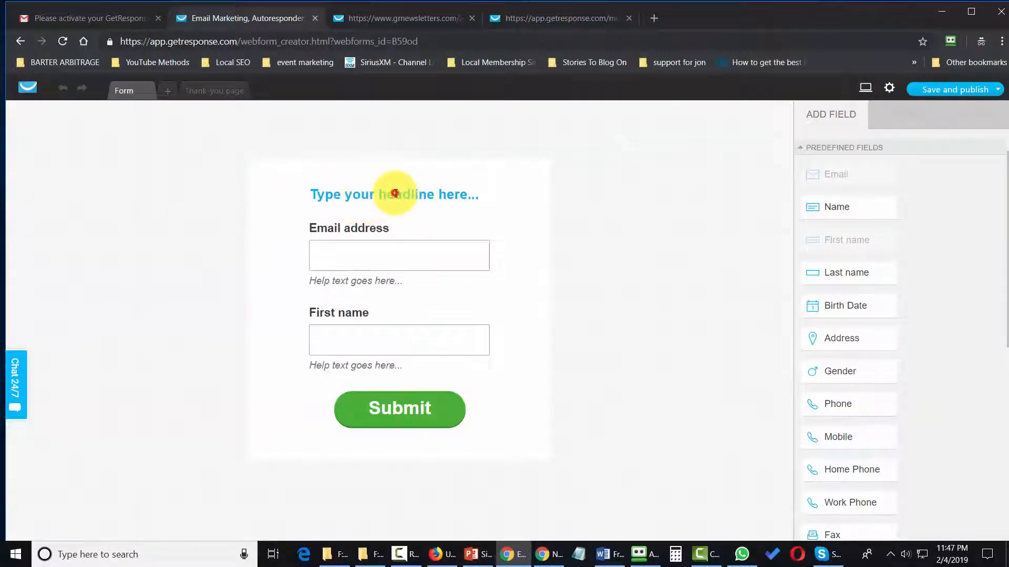
Replace the form's headline with "Click Here To Get Daily Video Tutorials" and center it
{"action": "left_click", "coordinate": [396, 194]}
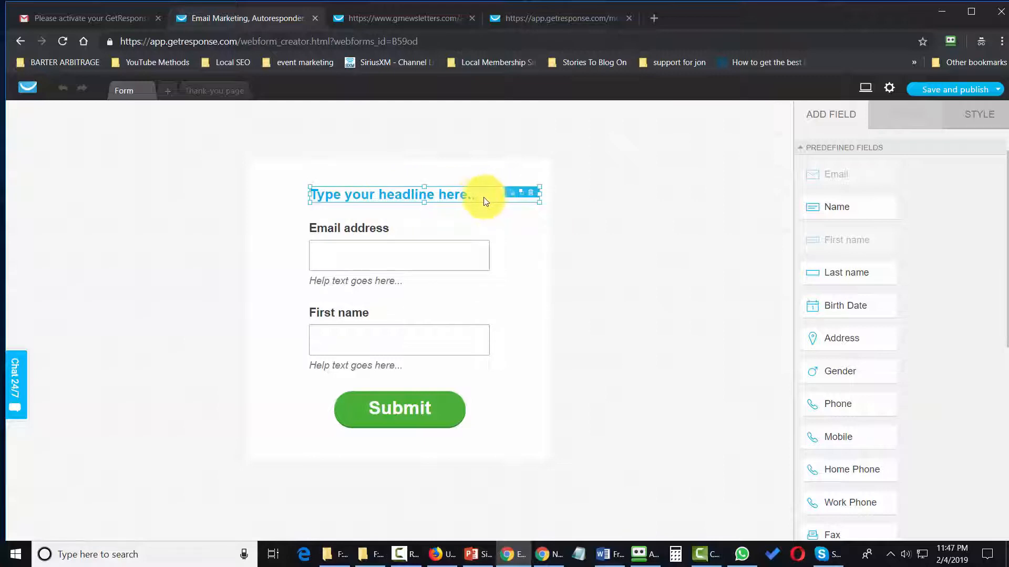
{"action": "left_click", "coordinate": [425, 198]}
{"action": "type", "text": "Click Here To Get Daily Video Tutorials"}
{"action": "left_click_drag", "start_coordinate": [405, 210], "coordinate": [315, 198]}
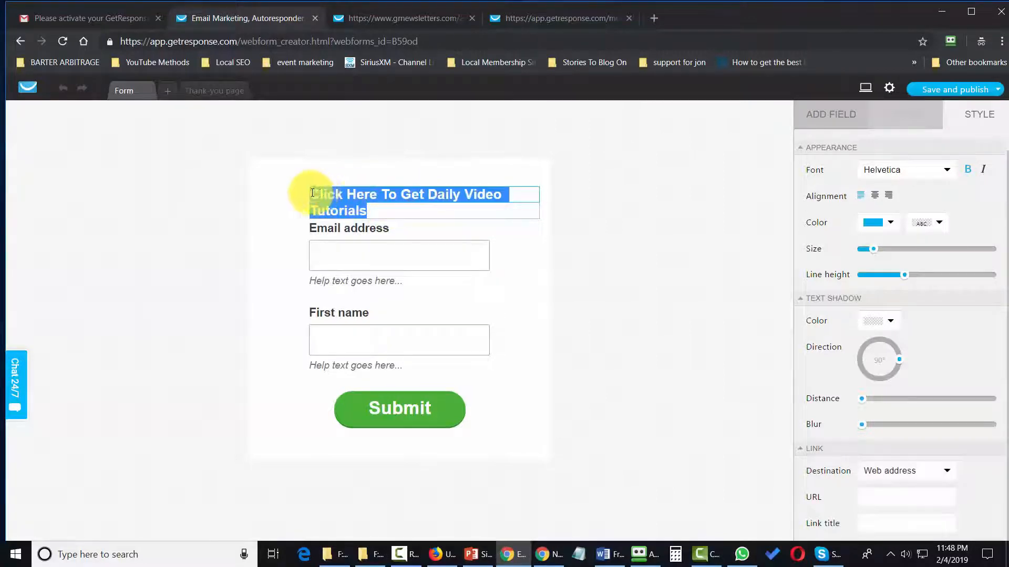
{"action": "left_click", "coordinate": [875, 194]}
{"action": "left_click", "coordinate": [394, 283]}
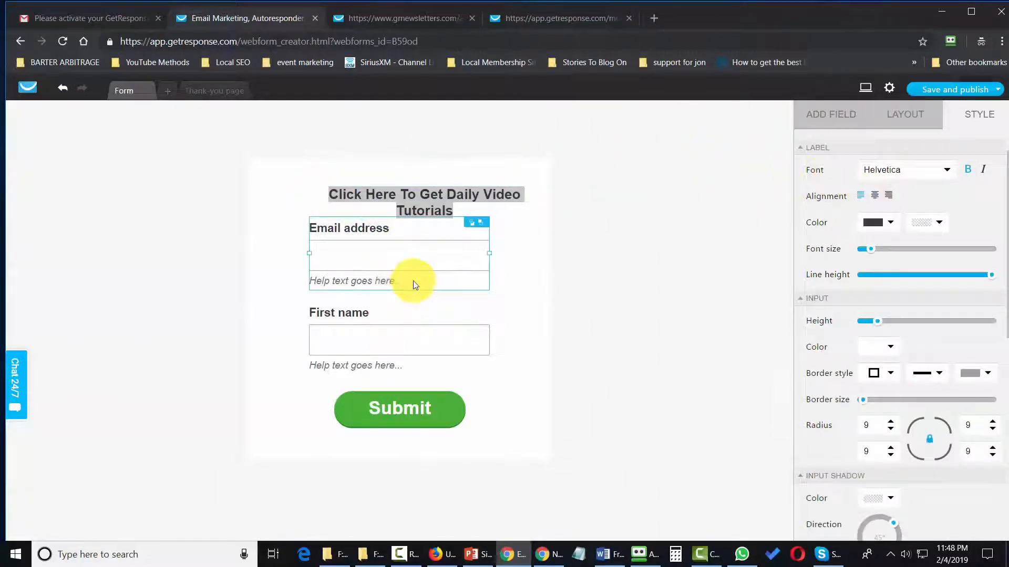
Set the whole form's width to 500 and reduce its item spacing
{"action": "left_click", "coordinate": [515, 241]}
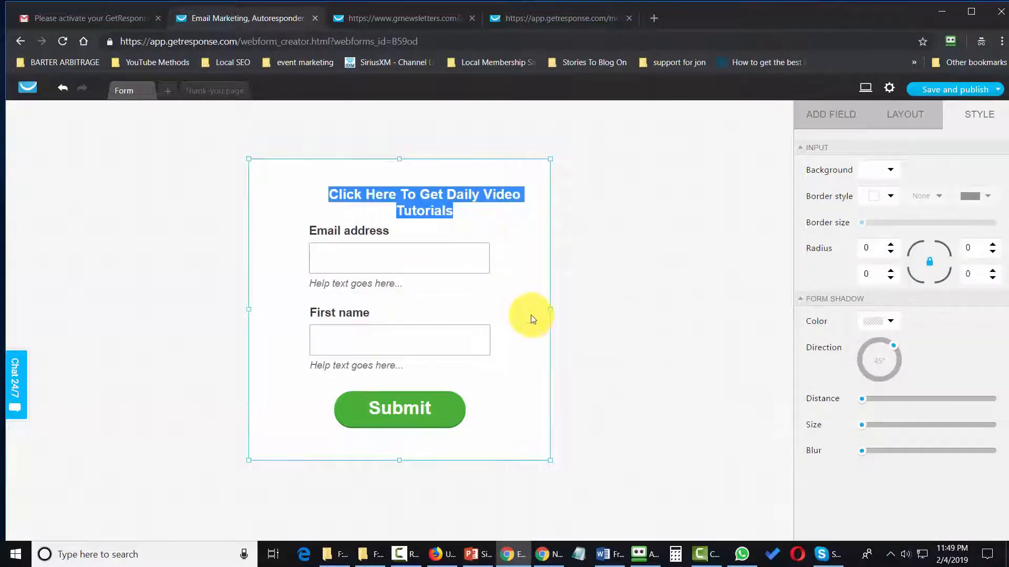
{"action": "left_click", "coordinate": [834, 114]}
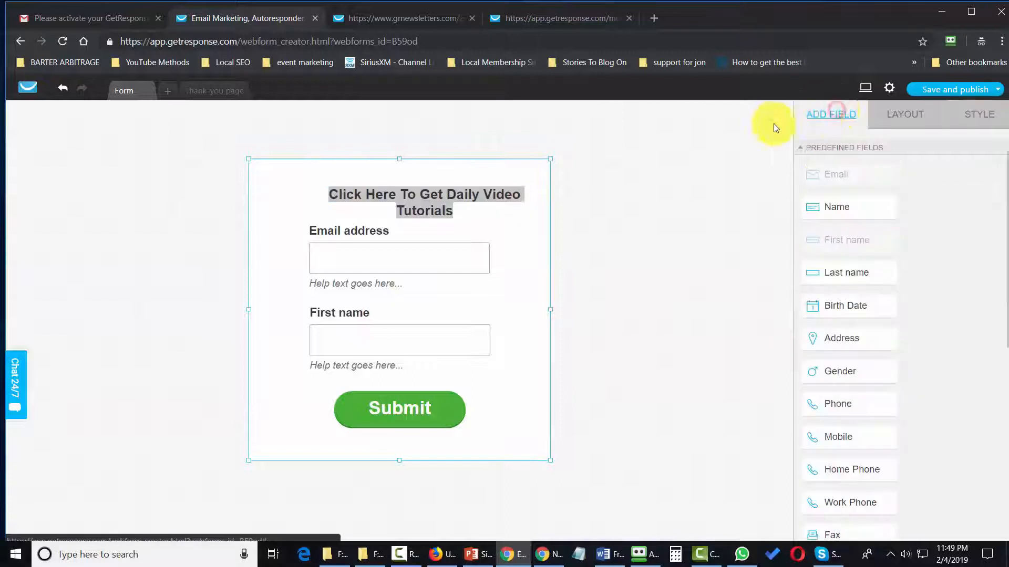
{"action": "left_click", "coordinate": [913, 115]}
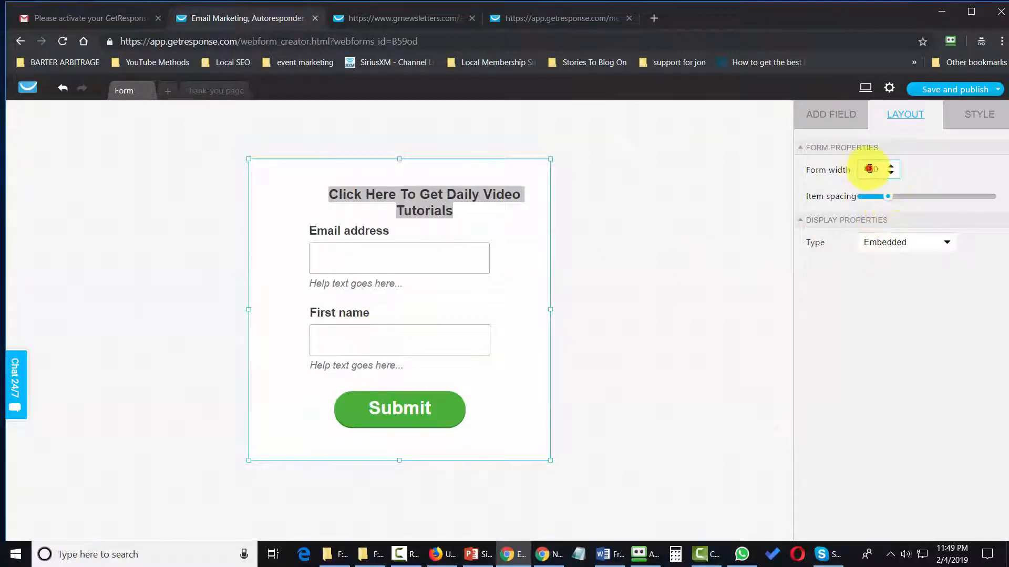
{"action": "type", "text": "500"}
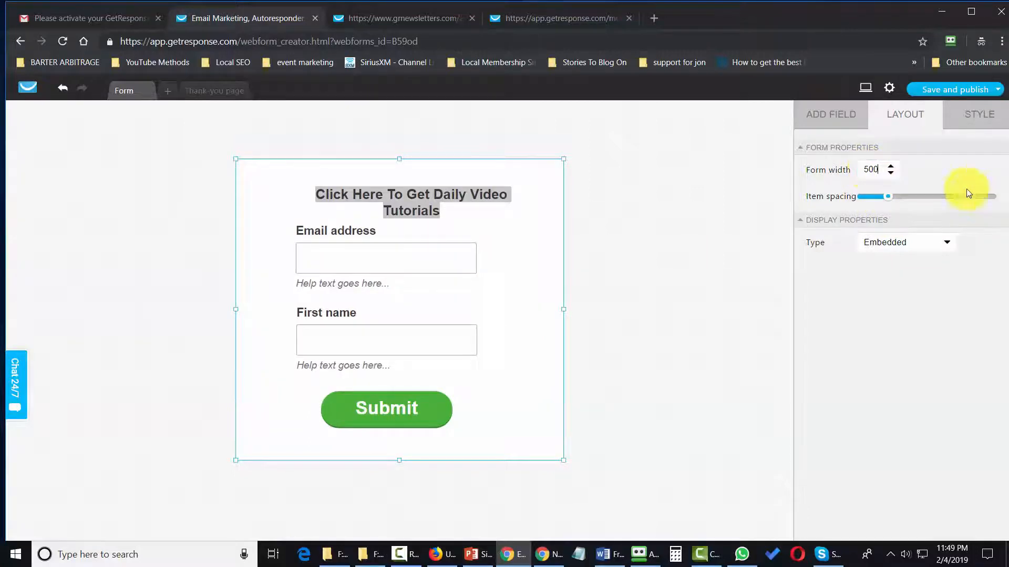
{"action": "left_click_drag", "start_coordinate": [889, 200], "coordinate": [876, 198]}
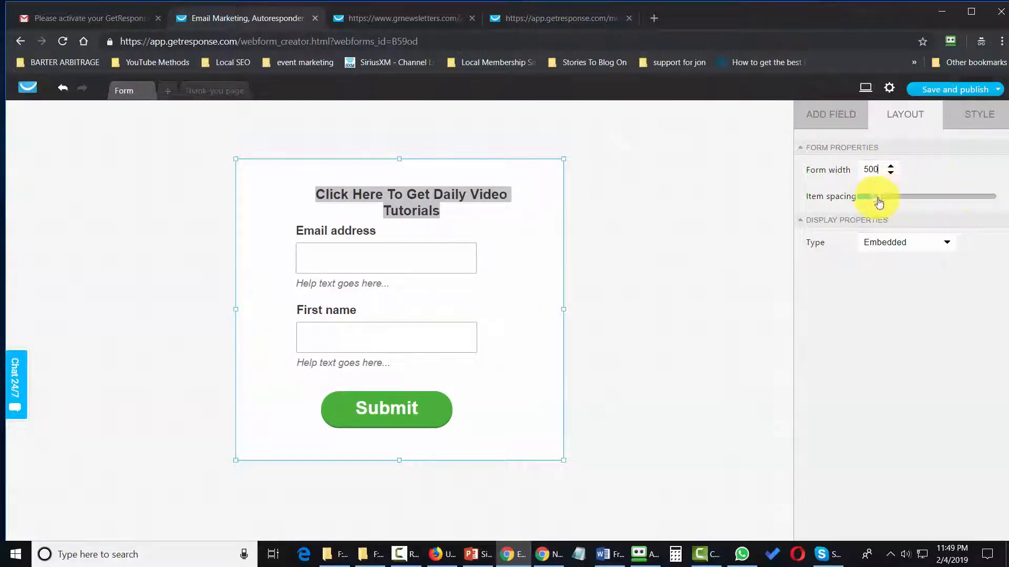
Make the form's background transparent
{"action": "left_click", "coordinate": [984, 123]}
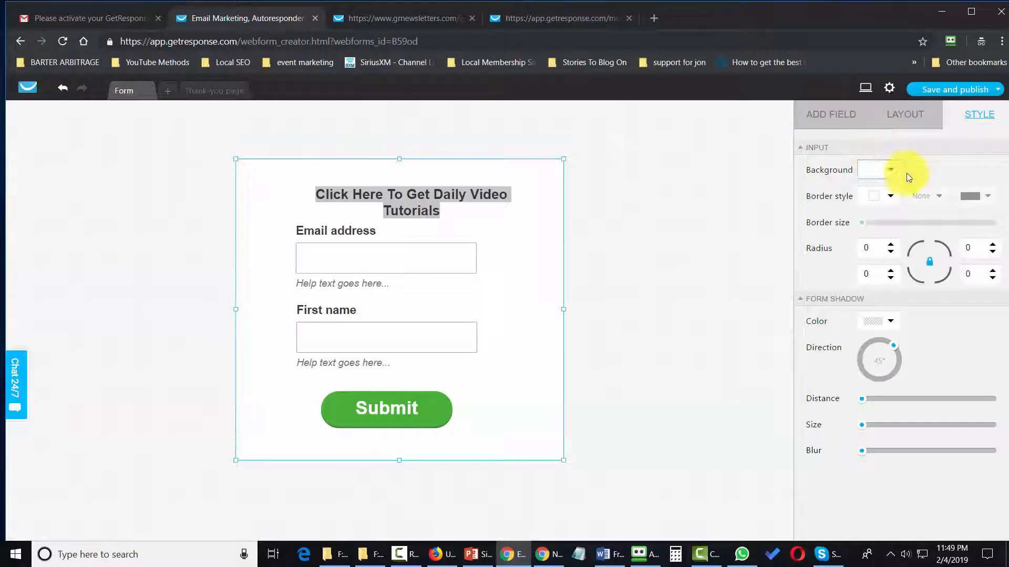
{"action": "left_click", "coordinate": [891, 171]}
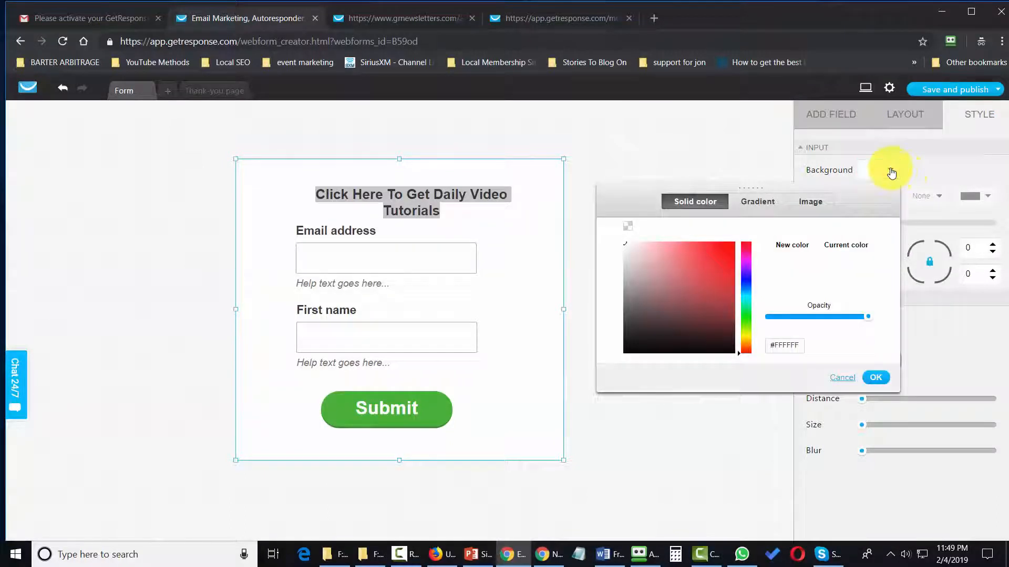
{"action": "left_click", "coordinate": [625, 227]}
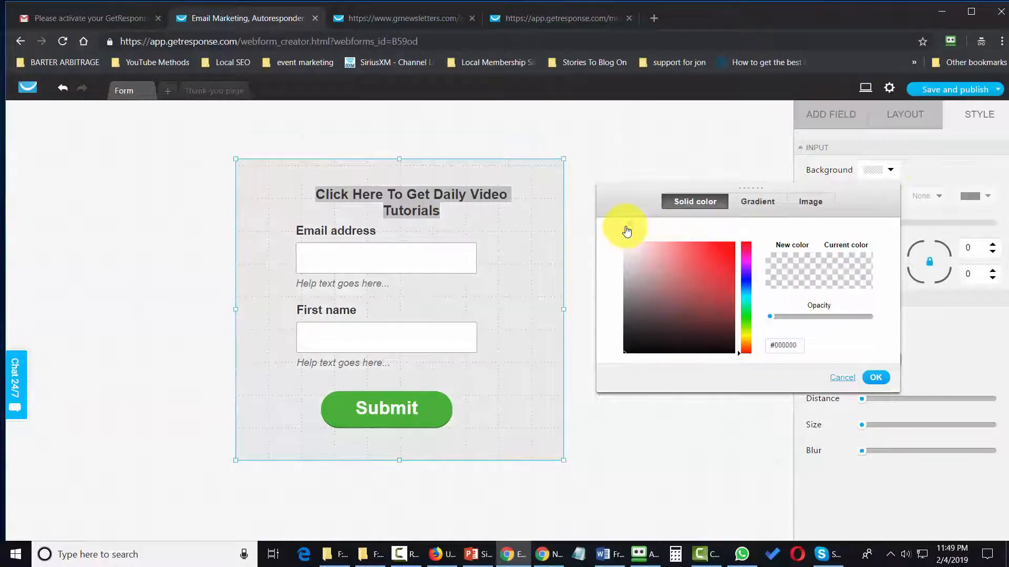
{"action": "left_click", "coordinate": [873, 379]}
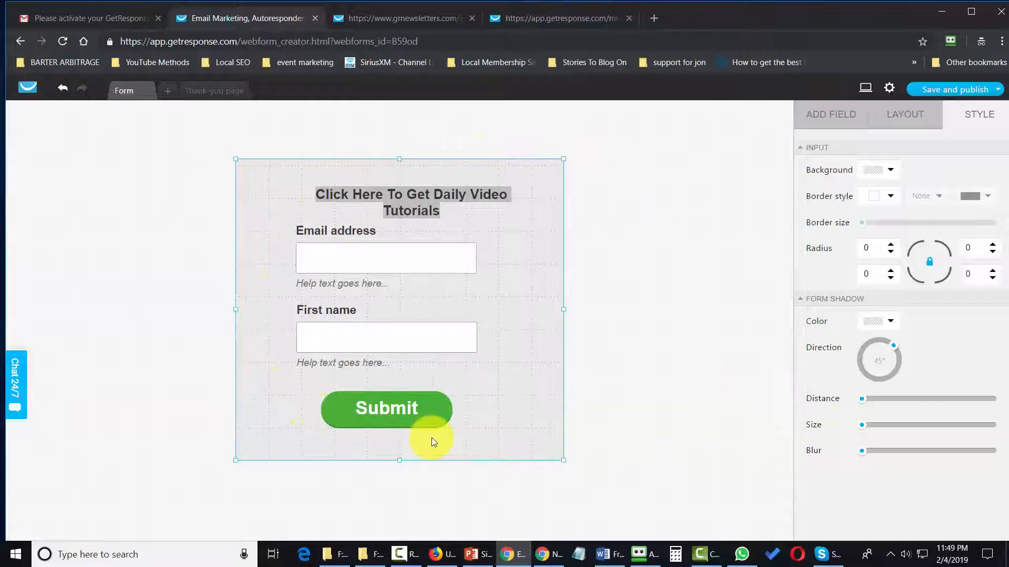
Make the background of the thank-you page's box transparent
{"action": "left_click", "coordinate": [214, 94]}
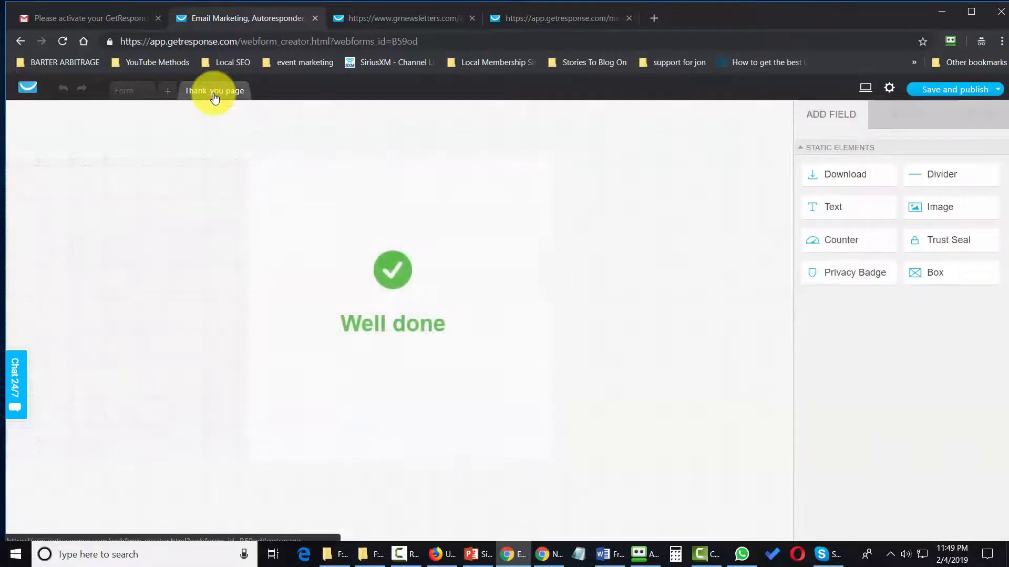
{"action": "left_click", "coordinate": [533, 265]}
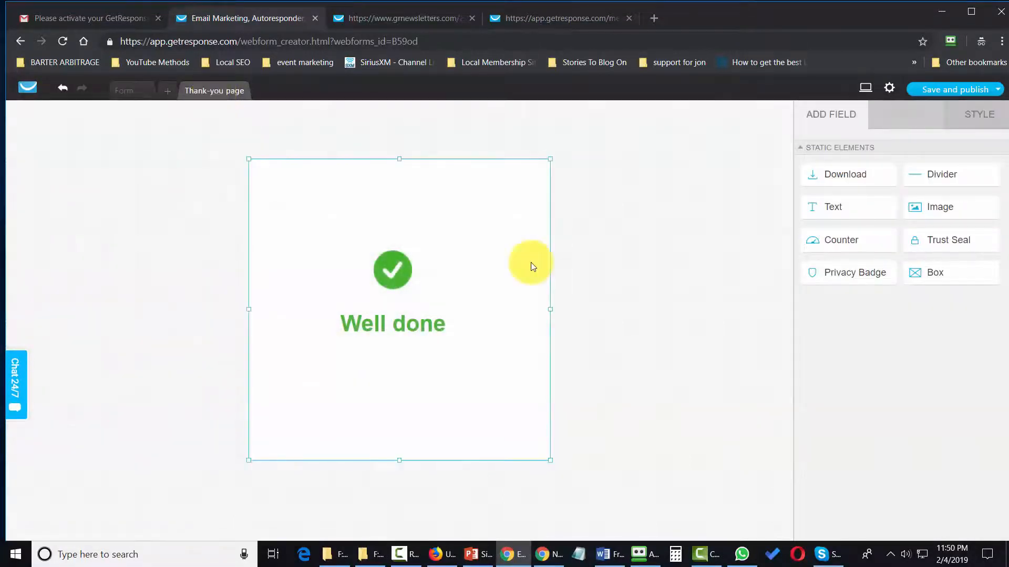
{"action": "left_click", "coordinate": [978, 116]}
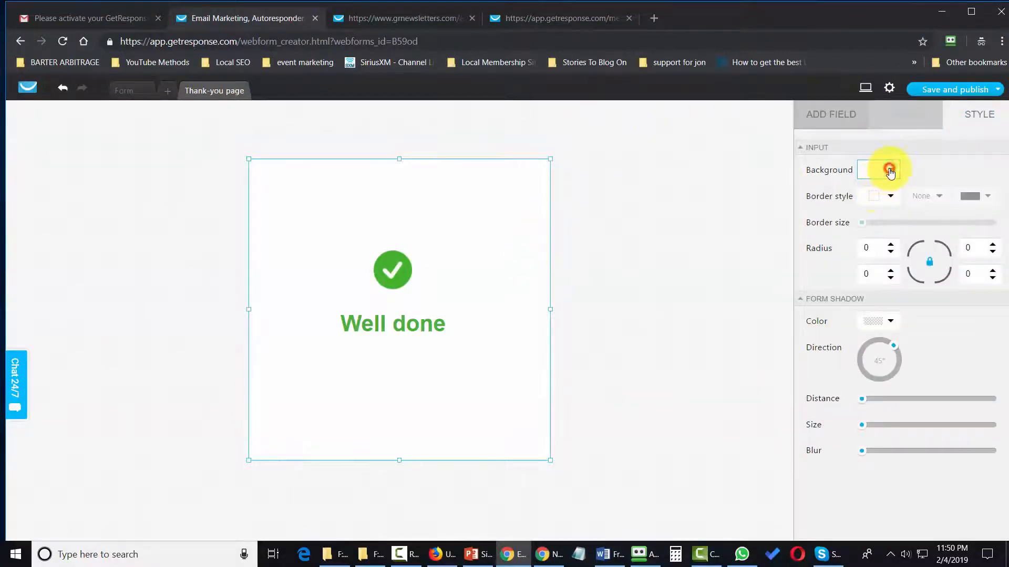
{"action": "left_click", "coordinate": [890, 171]}
{"action": "left_click", "coordinate": [624, 230]}
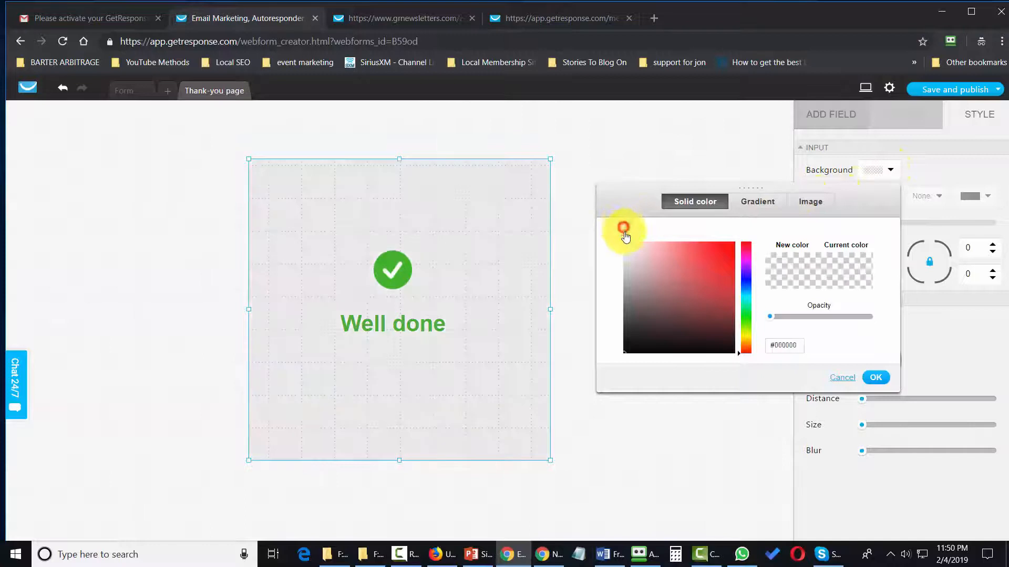
{"action": "left_click", "coordinate": [872, 378]}
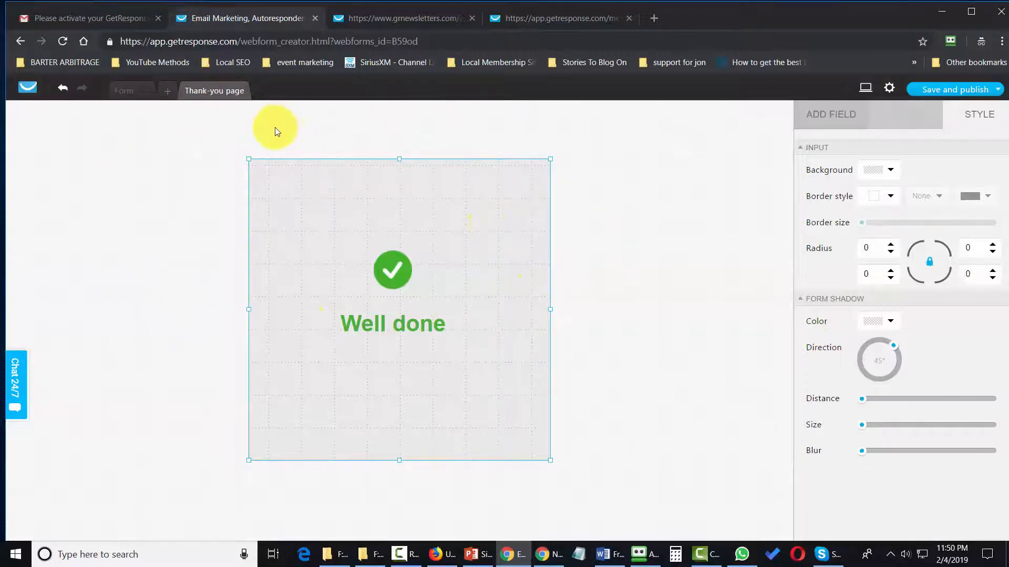
Save and publish the form, and try to copy the JavaScript code for installing it on a website
{"action": "left_click", "coordinate": [995, 90]}
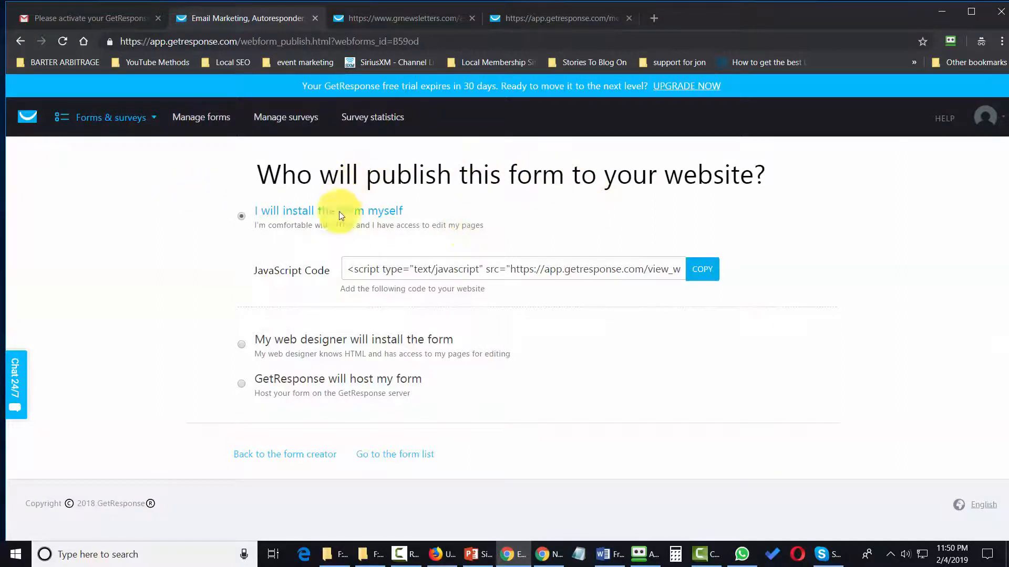
{"action": "left_click", "coordinate": [704, 269]}
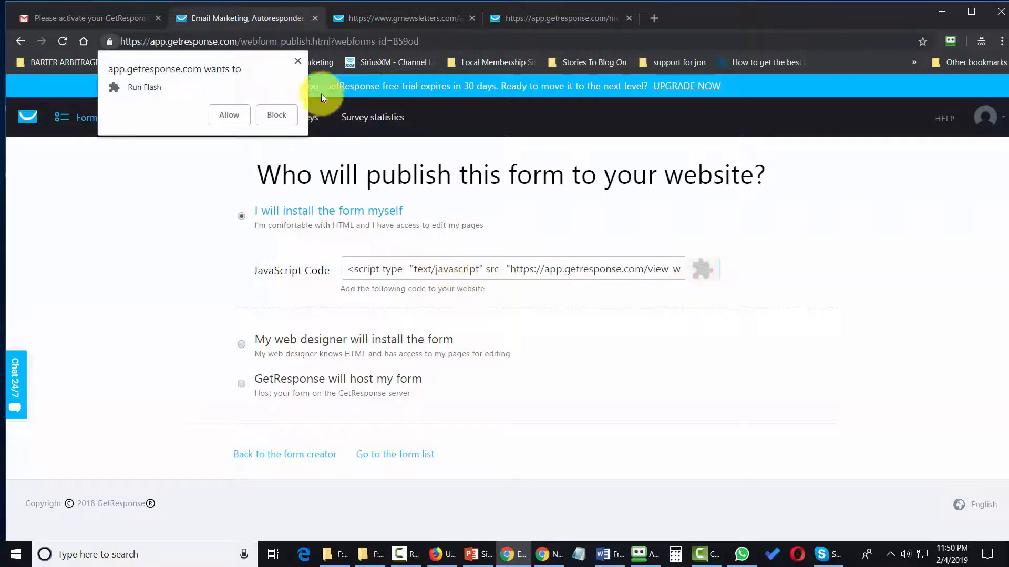
{"action": "left_click", "coordinate": [297, 60]}
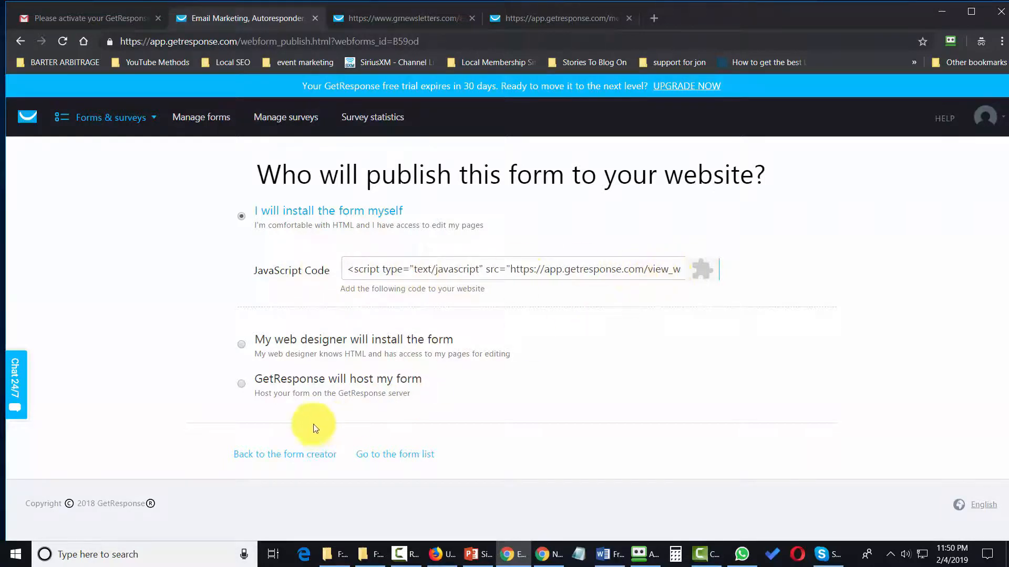
Choose to have GetResponse host the form and copy the form link
{"action": "left_click", "coordinate": [243, 387]}
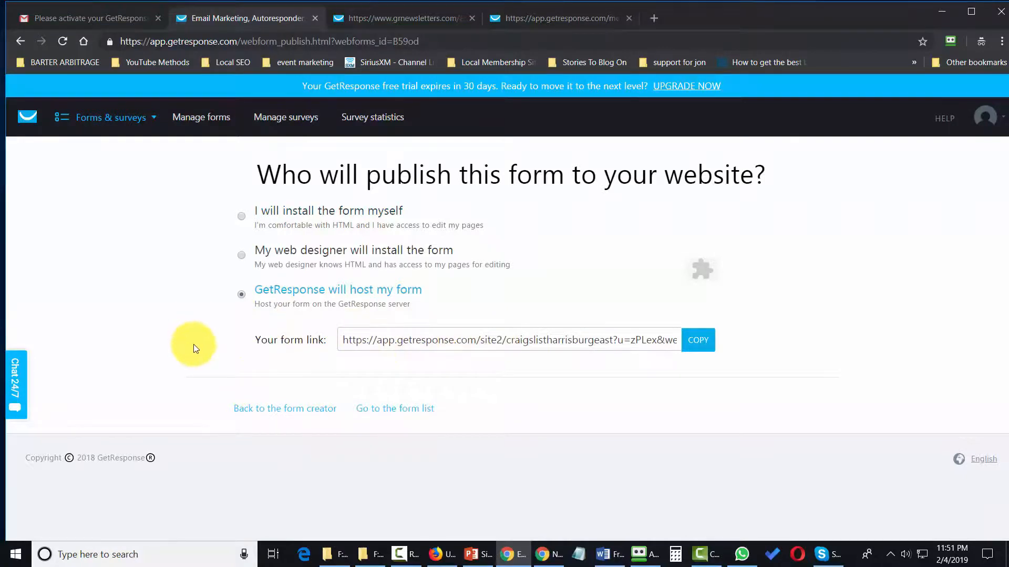
{"action": "left_click", "coordinate": [696, 347]}
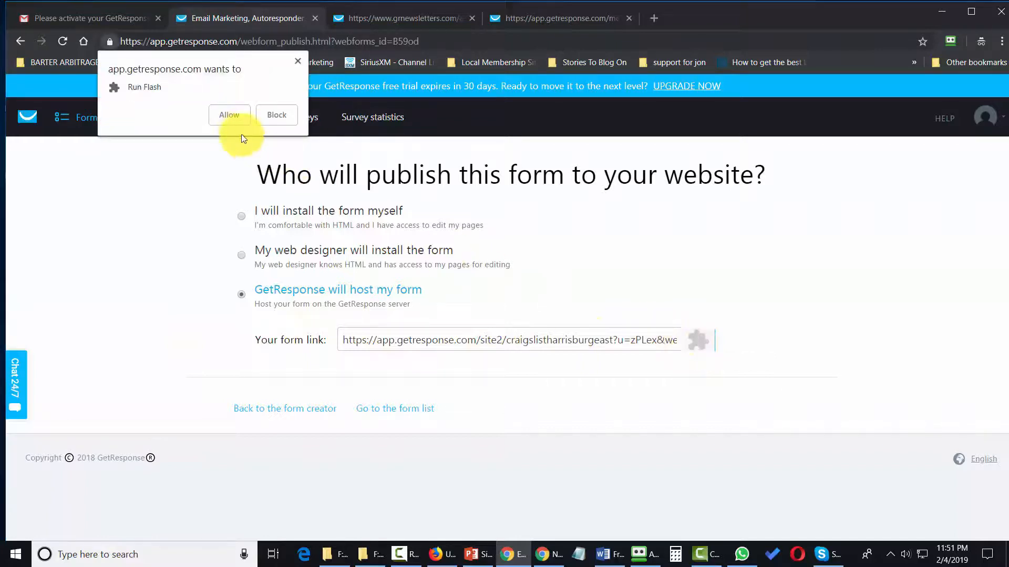